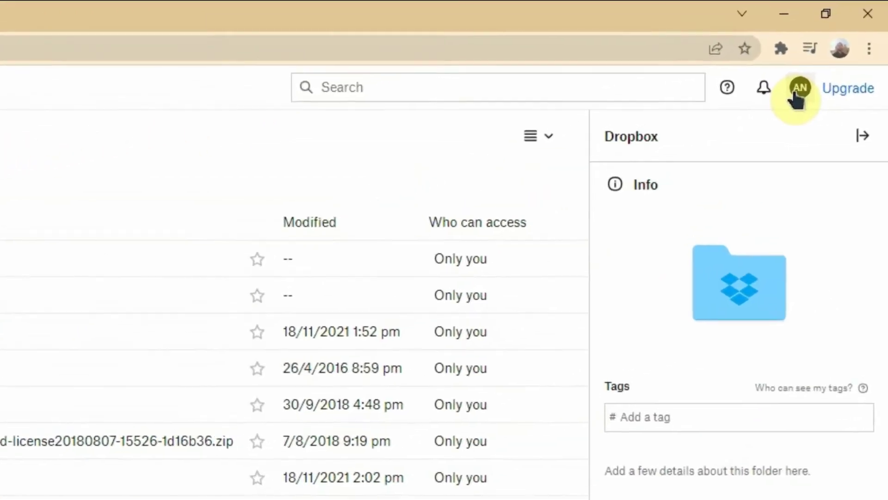
- Download the Dropbox desktop app from the account's install option and run DropboxInstaller.exe
{"action": "left_click", "coordinate": [795, 95]}
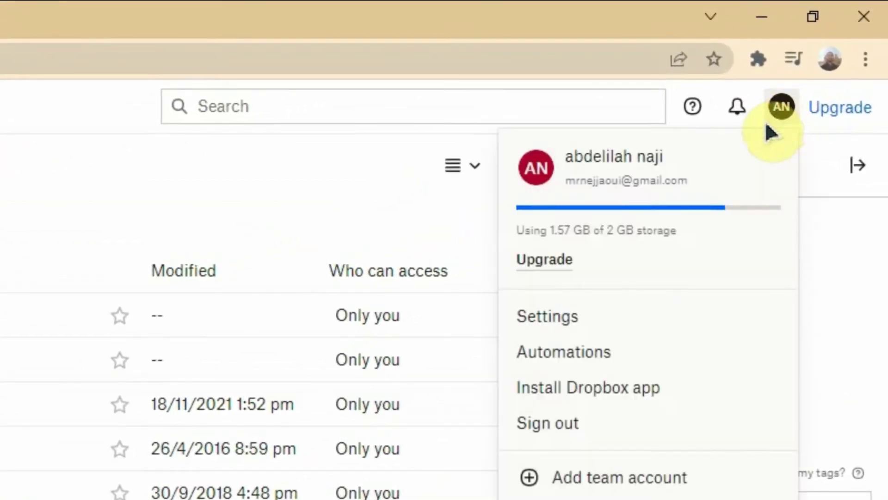
{"action": "left_click", "coordinate": [650, 393]}
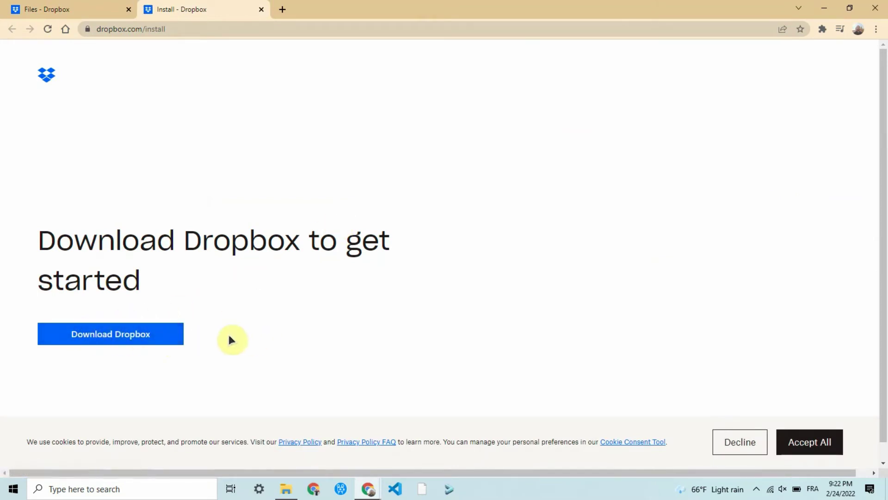
{"action": "left_click", "coordinate": [143, 335]}
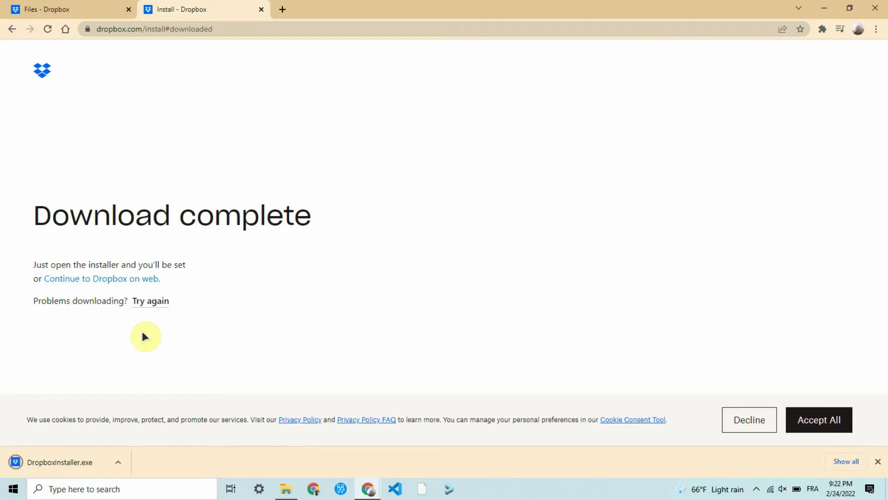
{"action": "left_click", "coordinate": [74, 461]}
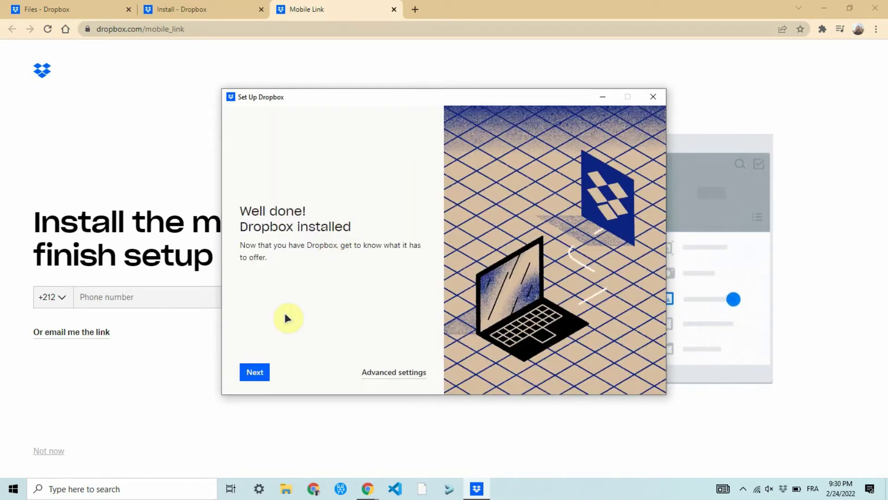
- Proceed past the installation notice and choose to make files local, continuing with the Basic plan
{"action": "left_click", "coordinate": [256, 374]}
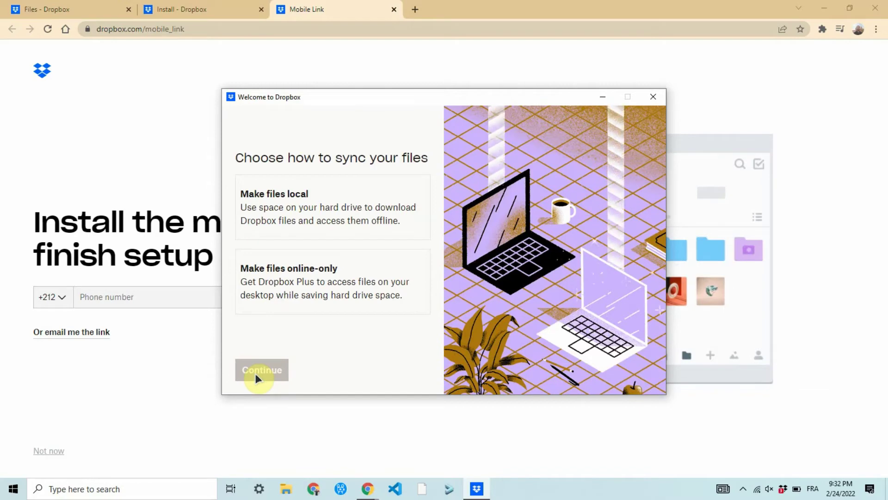
{"action": "left_click", "coordinate": [338, 215]}
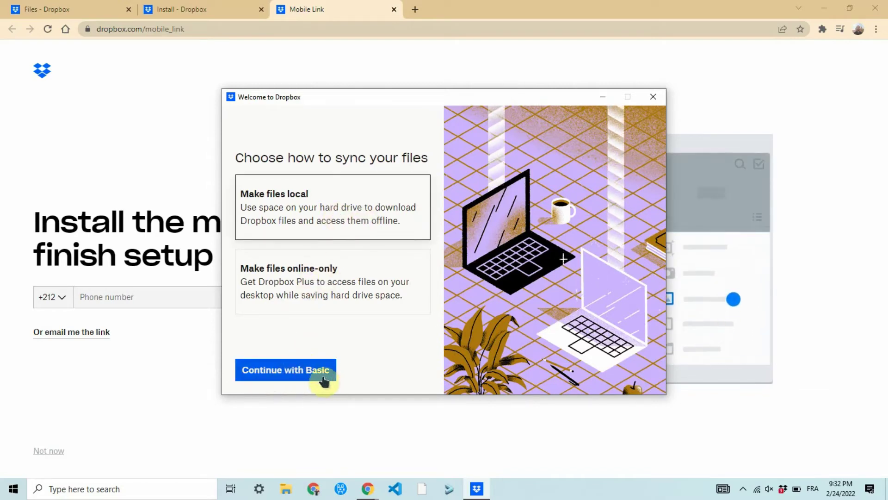
{"action": "left_click", "coordinate": [296, 376]}
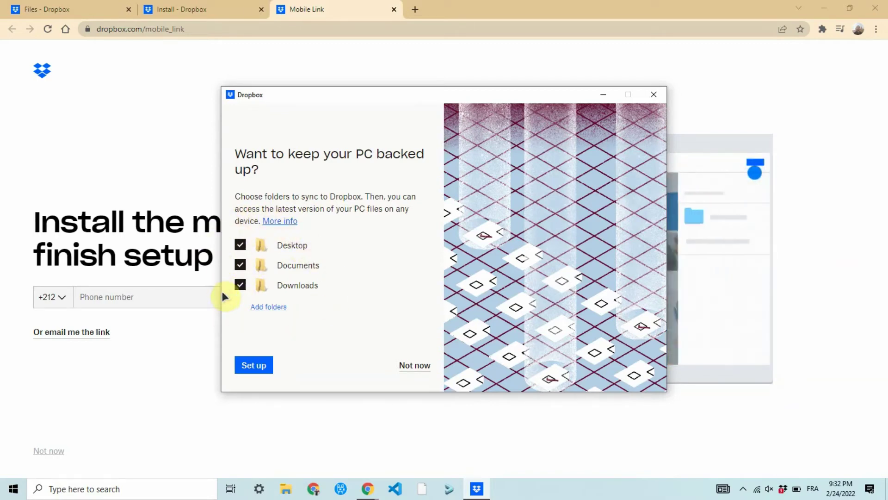
- Deselect the Desktop, Documents and Downloads folders for PC backup
{"action": "left_click", "coordinate": [240, 244]}
{"action": "left_click", "coordinate": [240, 264]}
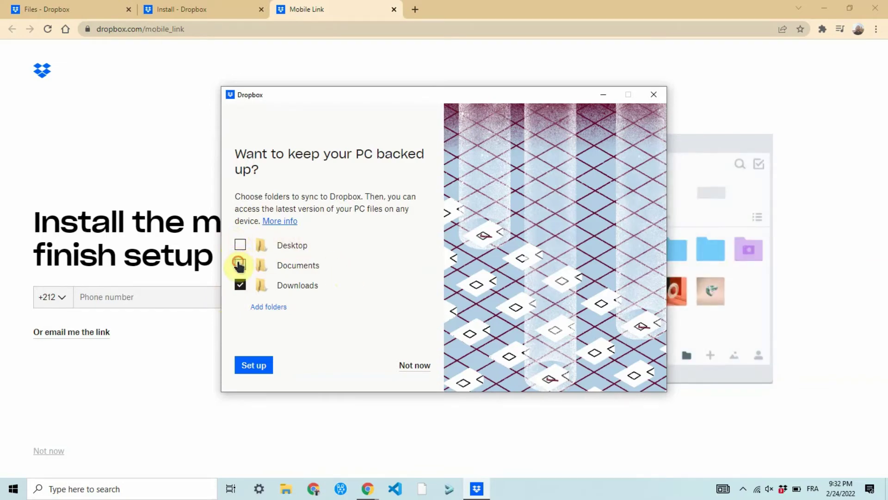
{"action": "left_click", "coordinate": [240, 284]}
{"action": "left_click", "coordinate": [240, 284]}
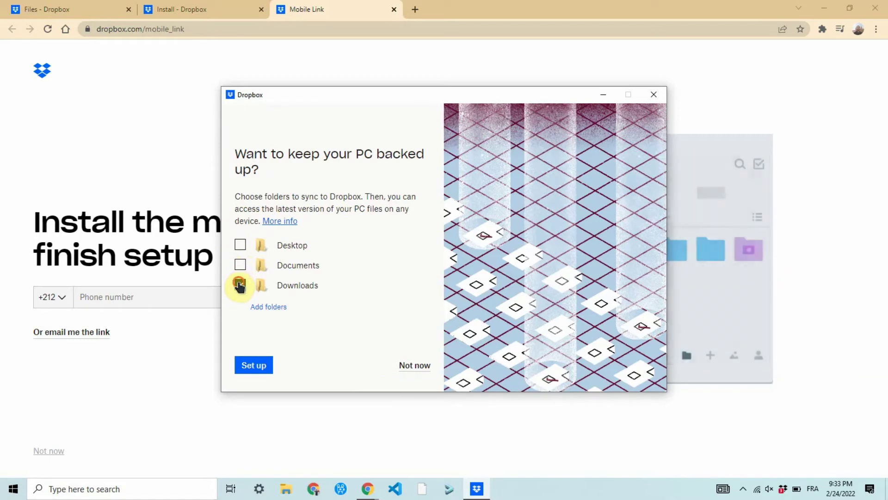
{"action": "left_click", "coordinate": [240, 284]}
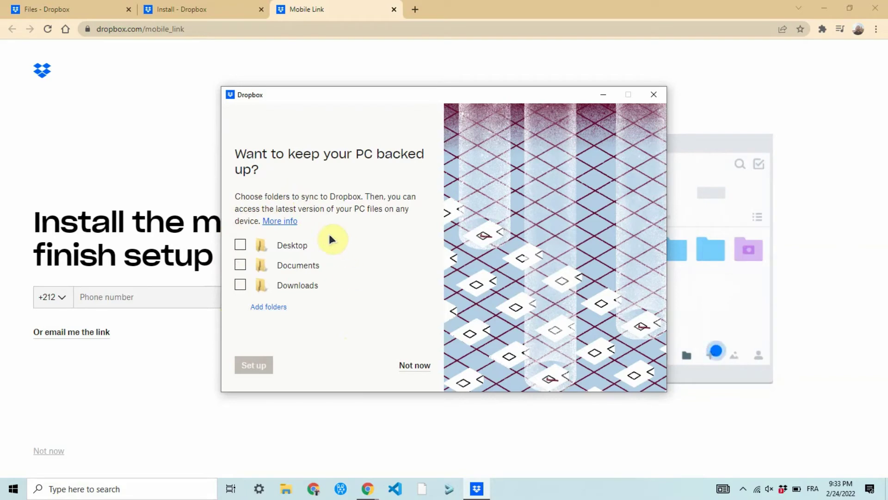
- Check the additional folders offered for backup, cancel that list, and continue to Dropbox without backing up the PC
{"action": "left_click", "coordinate": [254, 307]}
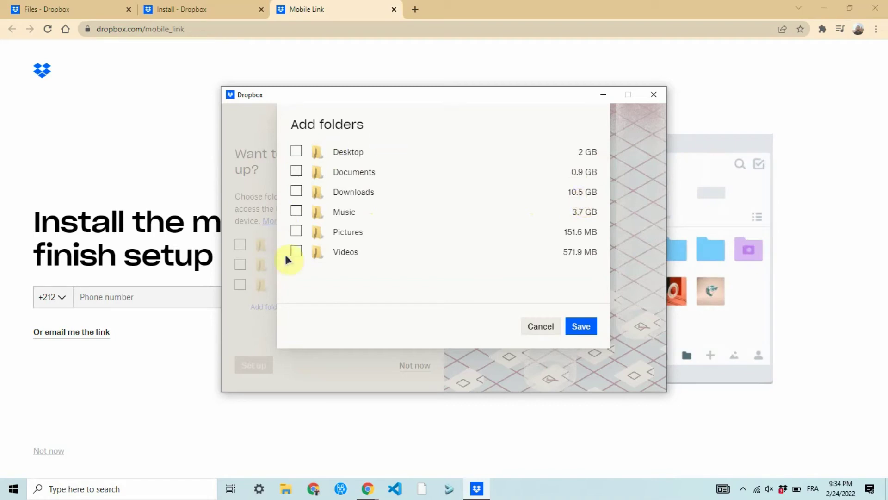
{"action": "left_click", "coordinate": [532, 328]}
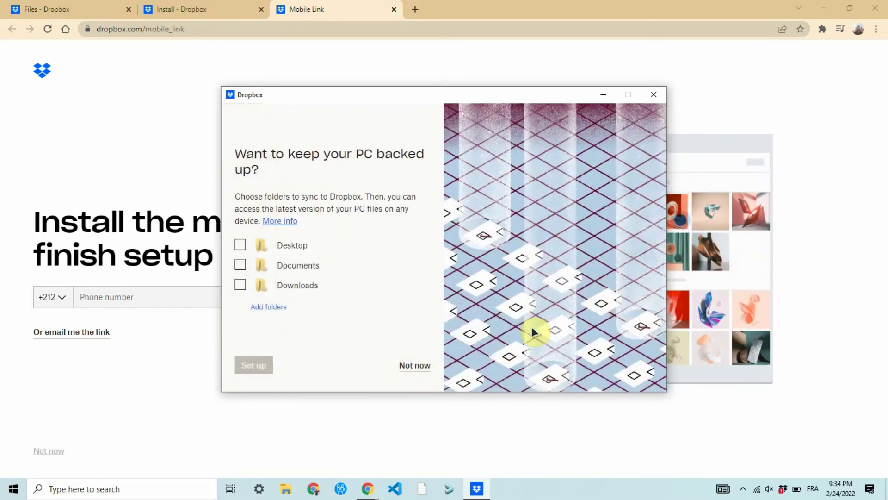
{"action": "left_click", "coordinate": [412, 367]}
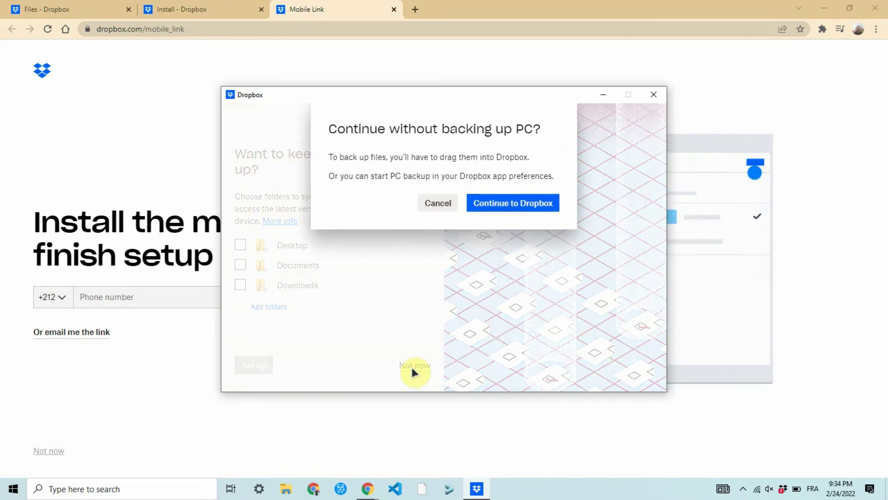
{"action": "left_click", "coordinate": [515, 204]}
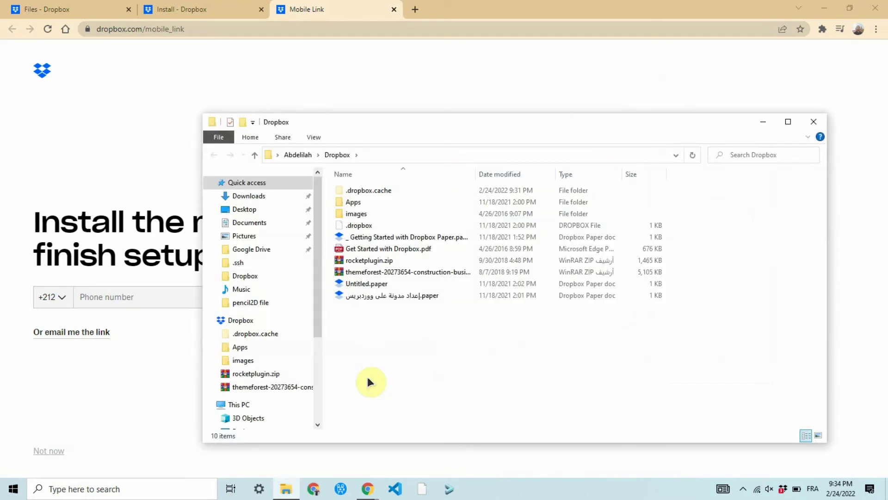
- Examine the local Dropbox folder's full path and the files and folders it contains
{"action": "left_click_drag", "start_coordinate": [484, 120], "coordinate": [401, 107]}
{"action": "left_click", "coordinate": [311, 143]}
{"action": "left_click", "coordinate": [301, 140]}
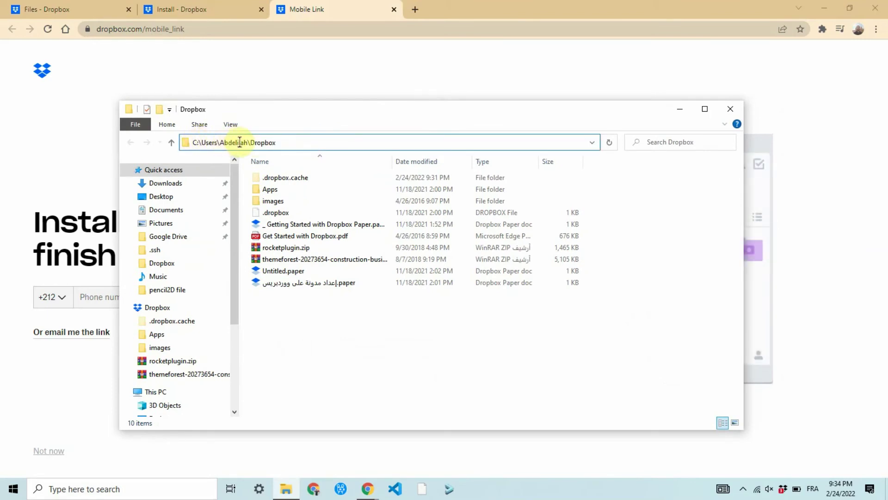
{"action": "left_click_drag", "start_coordinate": [294, 323], "coordinate": [296, 192]}
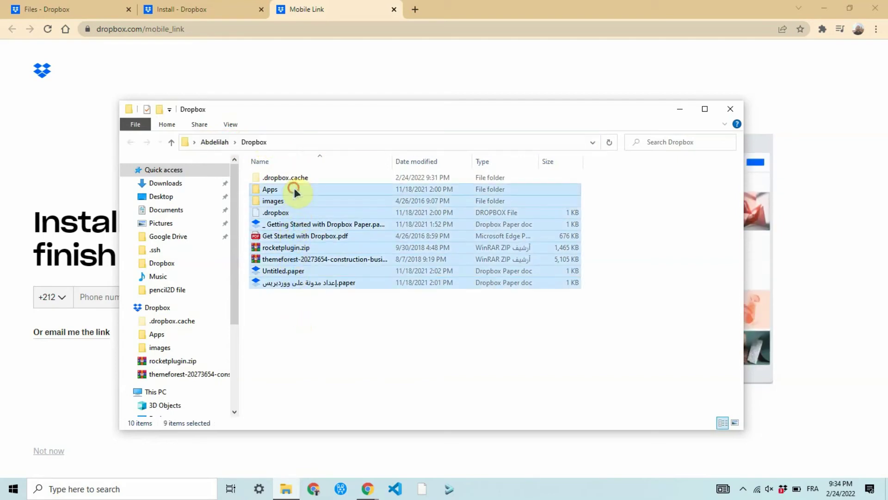
- Compare the online Dropbox file list with the local Dropbox folder, placing the folder window beside the web list
{"action": "left_click", "coordinate": [59, 7]}
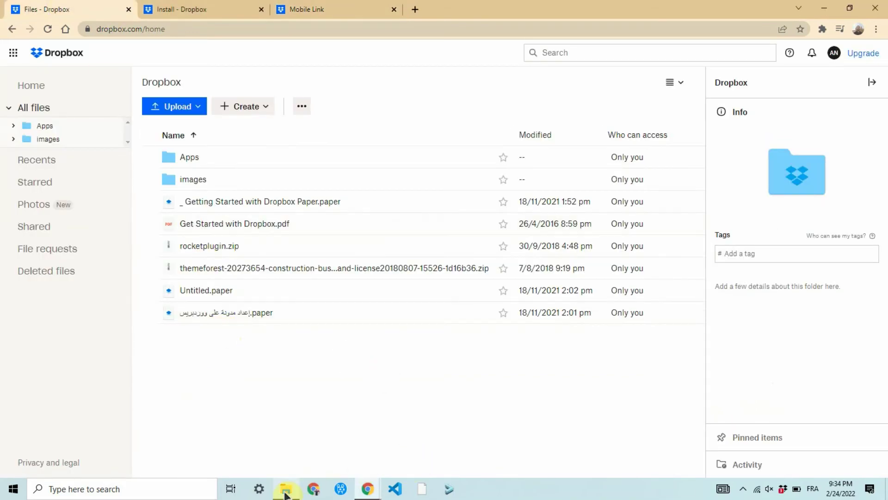
{"action": "mouse_move", "coordinate": [287, 487]}
{"action": "left_click", "coordinate": [297, 453]}
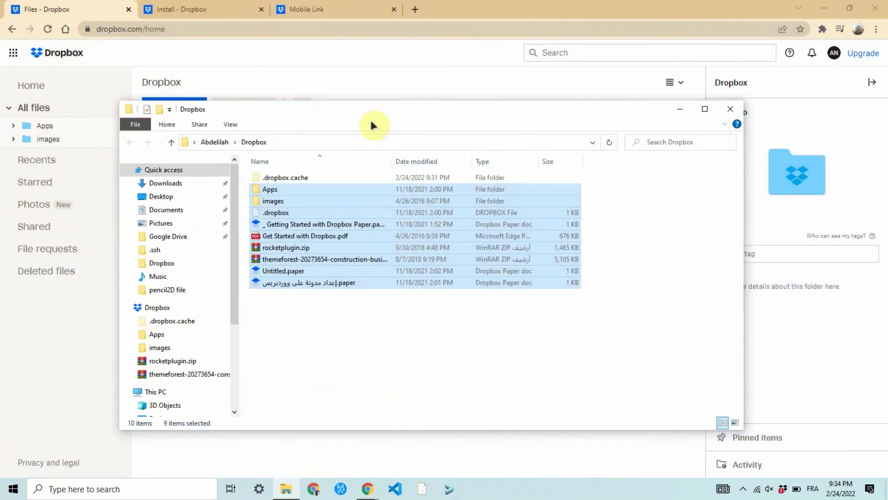
{"action": "left_click_drag", "start_coordinate": [368, 112], "coordinate": [629, 88]}
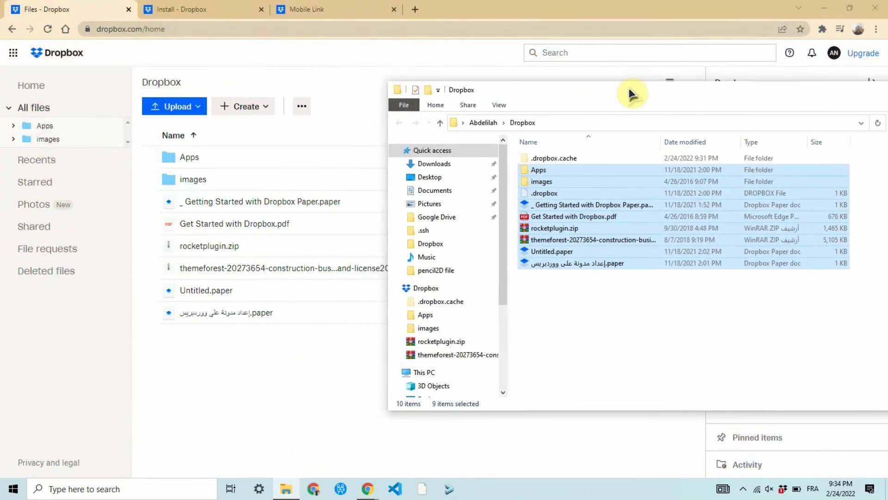
{"action": "left_click", "coordinate": [618, 297]}
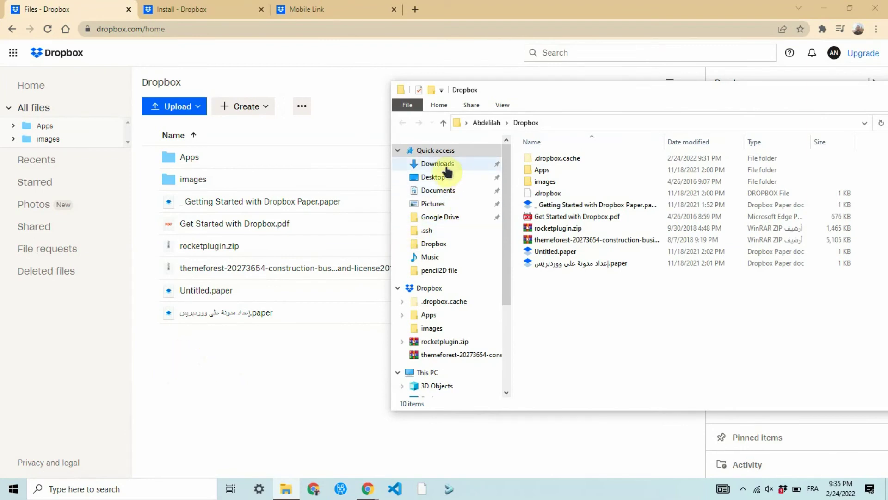
- Copy the image لقطة الشاشة 2021-09-17 231800.png from Documents into the local Dropbox folder
{"action": "left_click", "coordinate": [437, 191]}
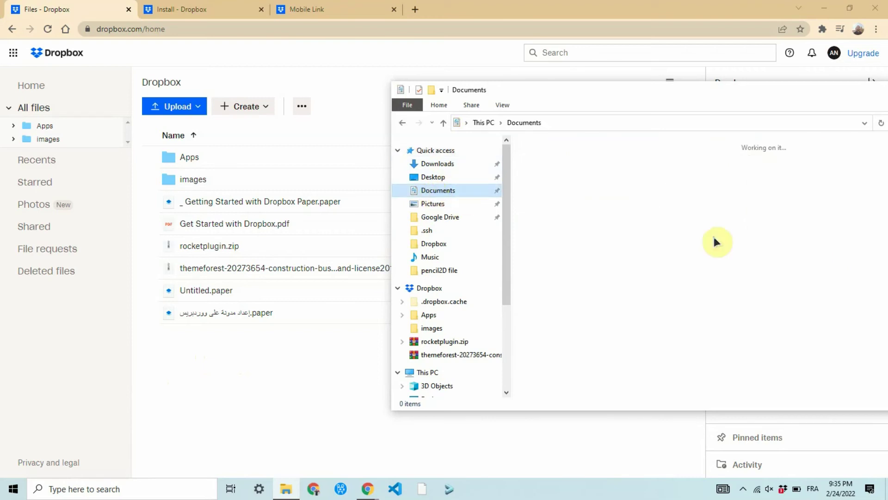
{"action": "right_click", "coordinate": [717, 244]}
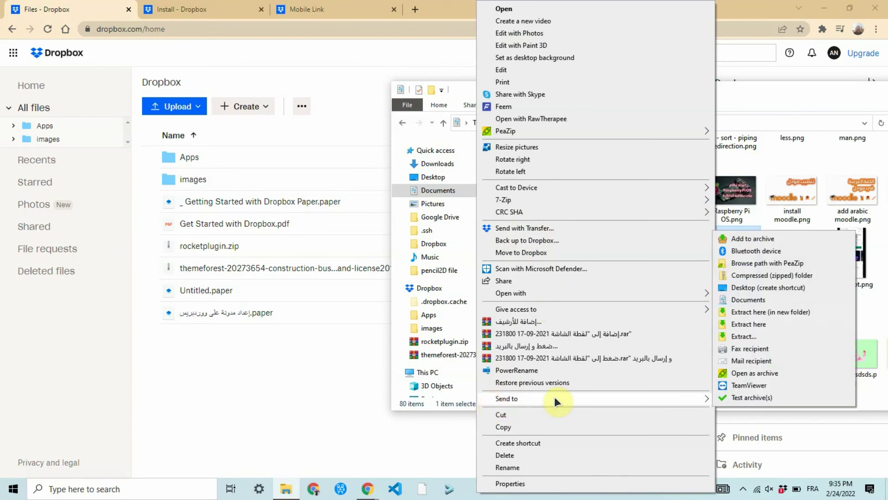
{"action": "left_click", "coordinate": [508, 428]}
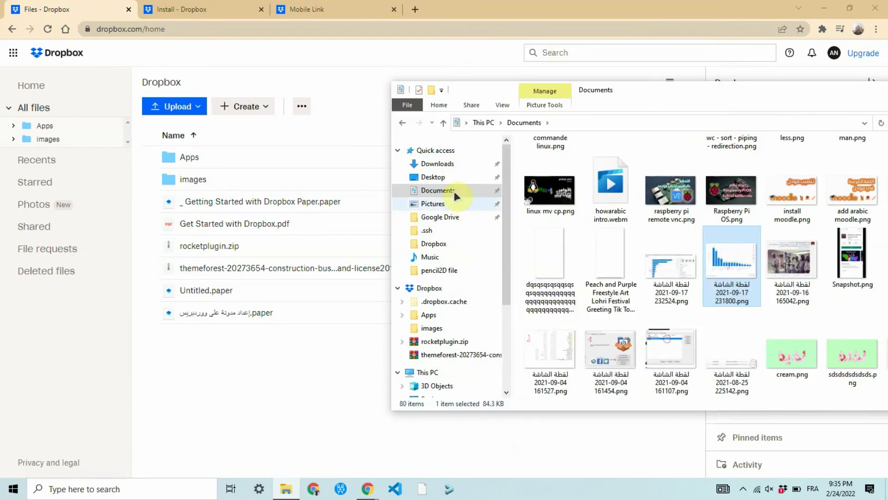
{"action": "left_click", "coordinate": [403, 123]}
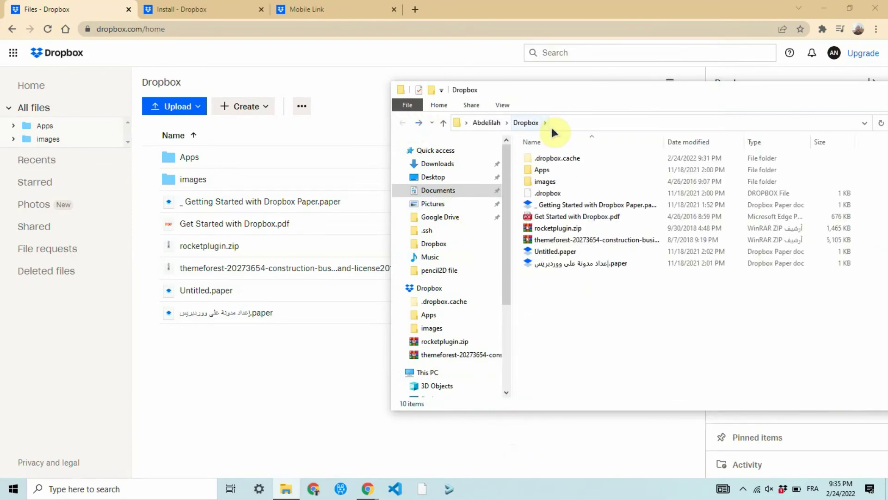
{"action": "right_click", "coordinate": [553, 309]}
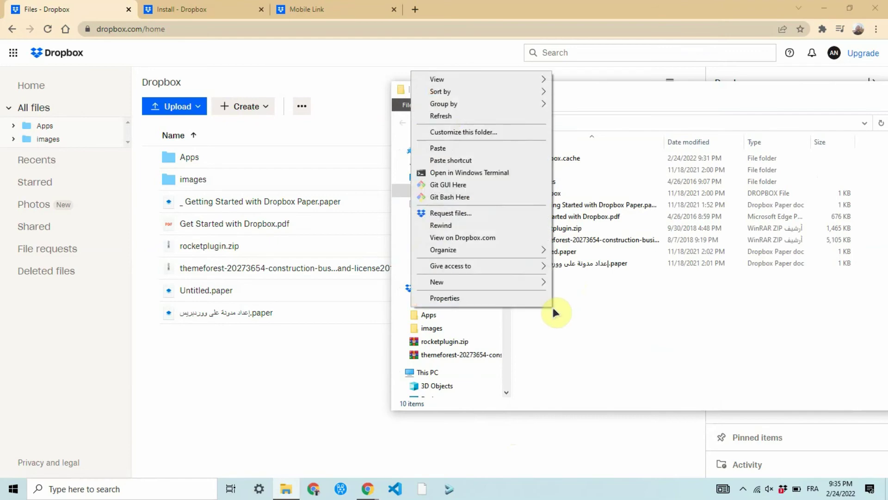
{"action": "left_click", "coordinate": [460, 150]}
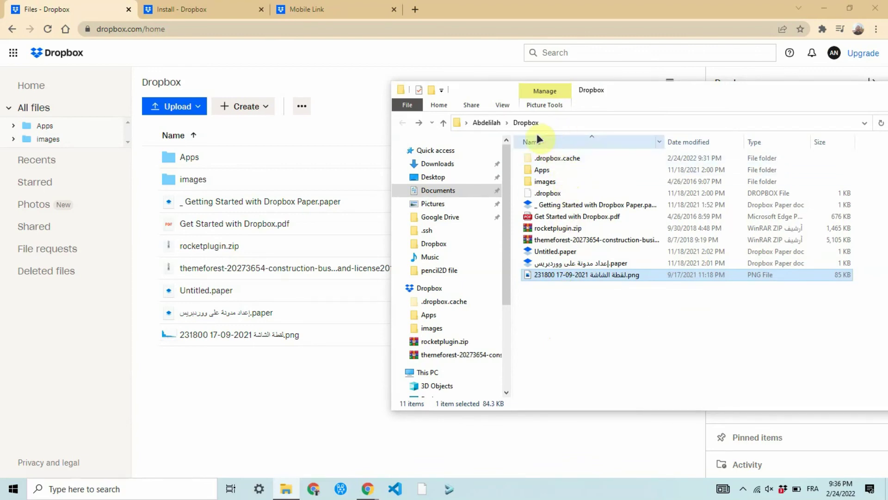
- Close the local Dropbox folder, reopen it from the Dropbox desktop app in the system tray, and place it beside the online file list
{"action": "left_click_drag", "start_coordinate": [679, 99], "coordinate": [372, 81]}
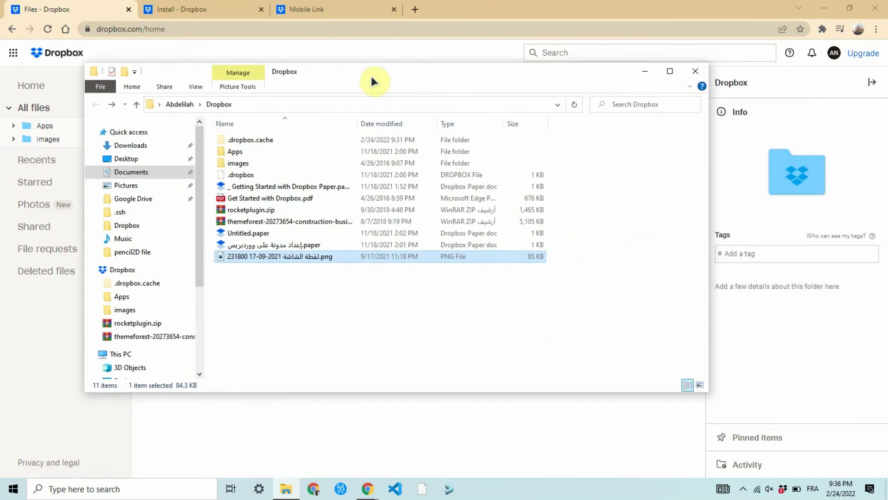
{"action": "left_click", "coordinate": [695, 71]}
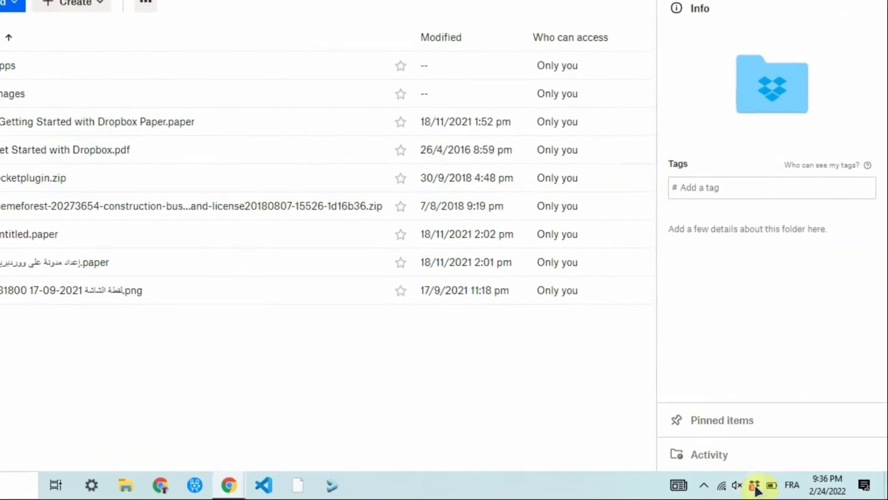
{"action": "mouse_move", "coordinate": [783, 490]}
{"action": "left_click", "coordinate": [745, 484]}
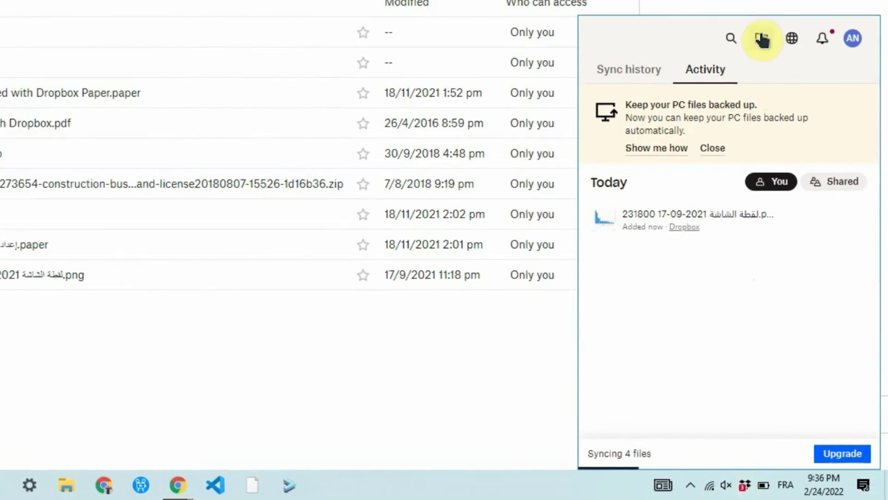
{"action": "left_click", "coordinate": [761, 39]}
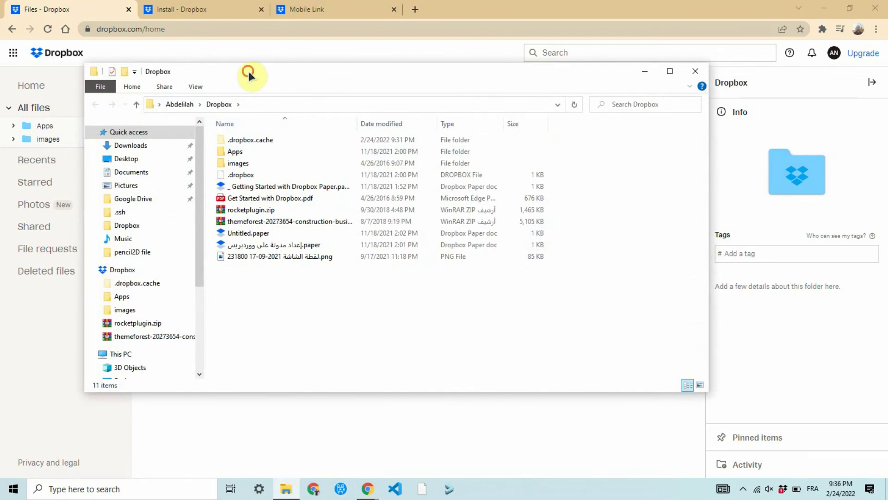
{"action": "left_click_drag", "start_coordinate": [249, 72], "coordinate": [439, 90]}
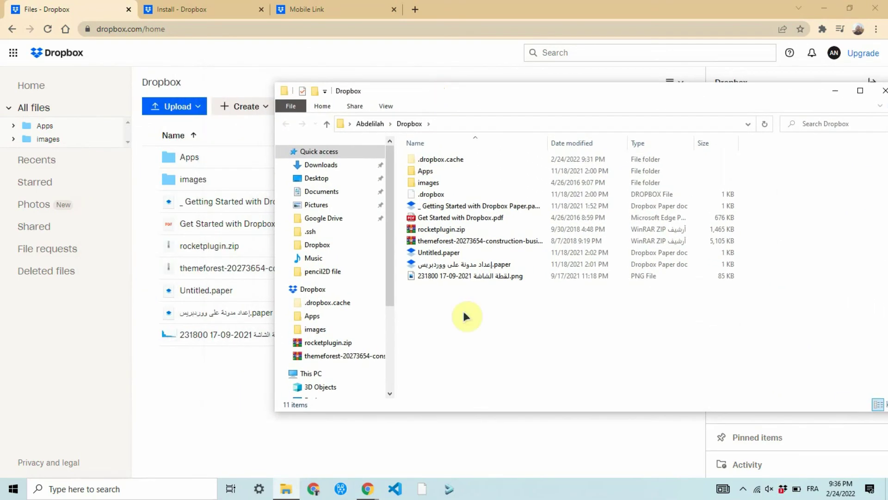